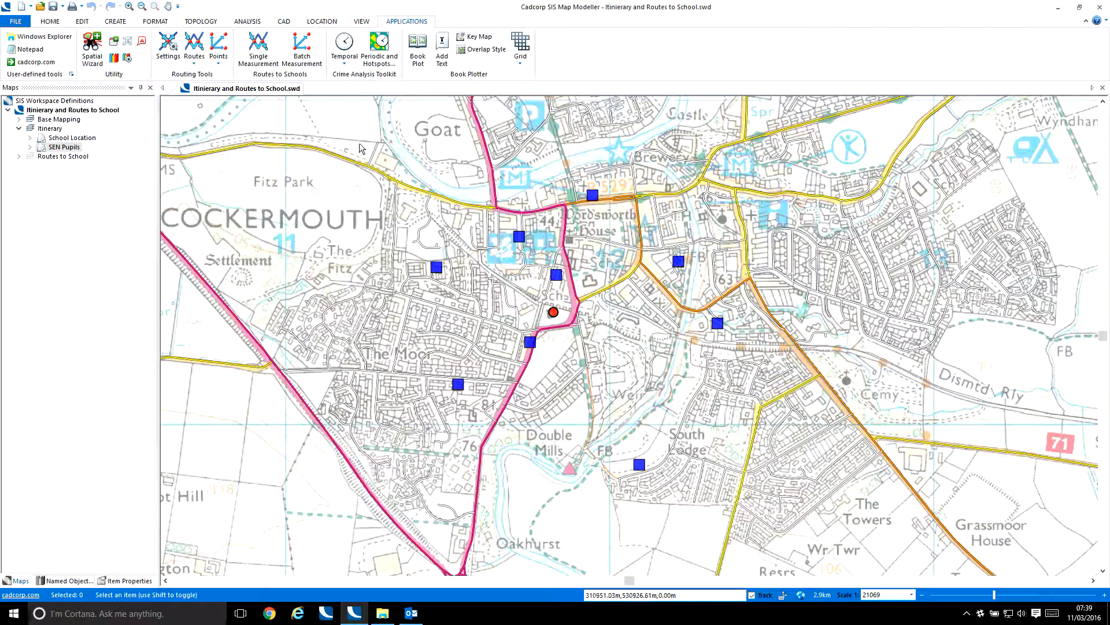
# - Start an Itinerary and set its start position on the map at the red school location marker
pyautogui.click(195, 50)
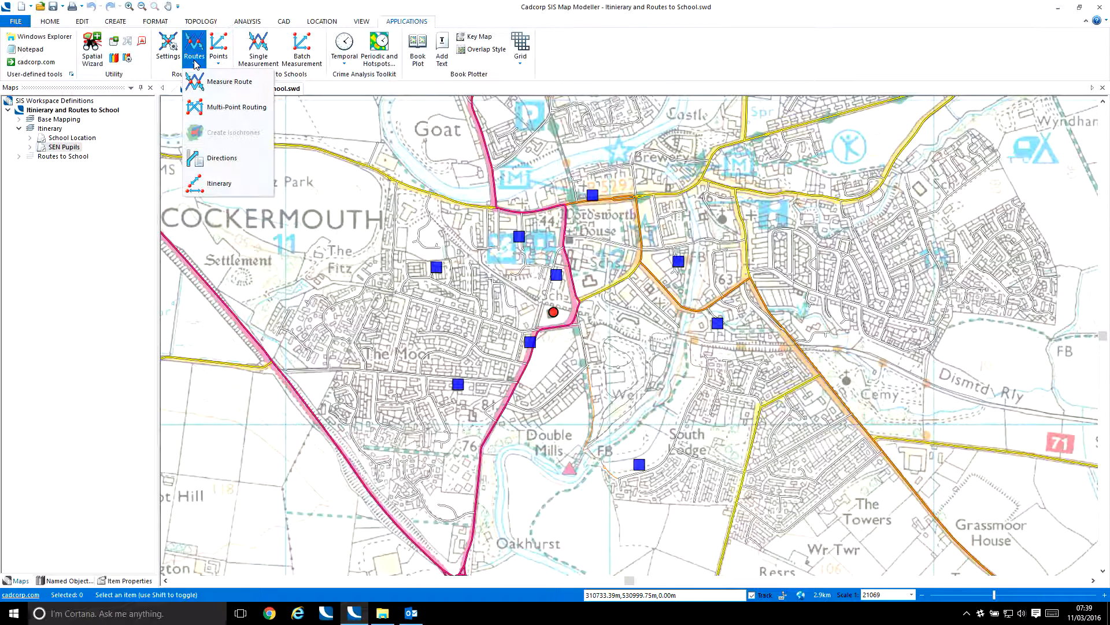
pyautogui.click(218, 184)
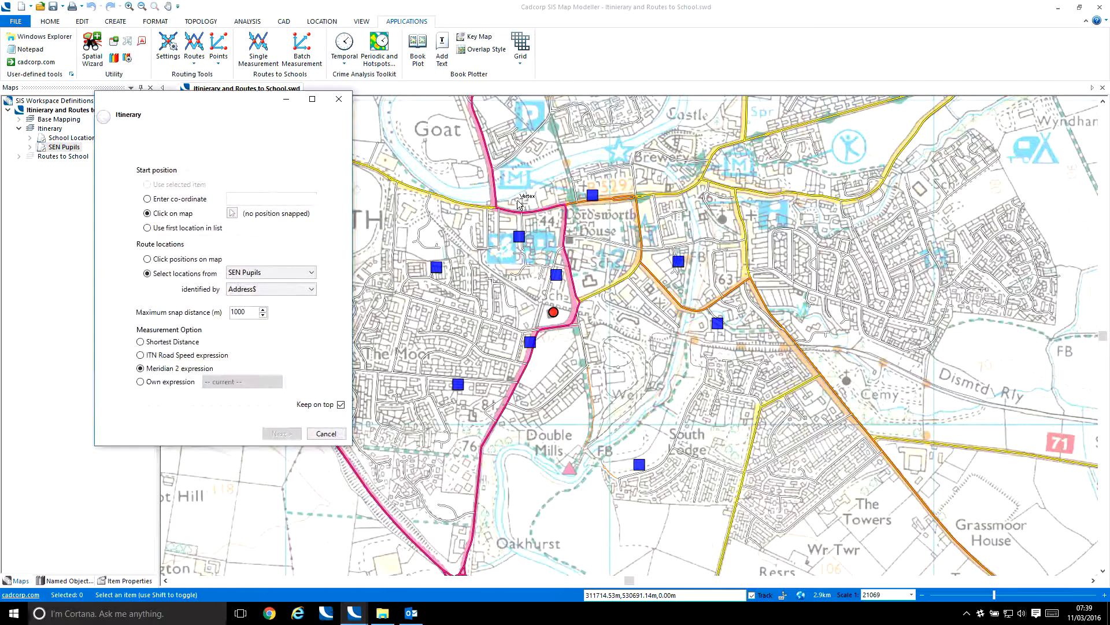
pyautogui.moveTo(258, 115); pyautogui.dragTo(171, 32)
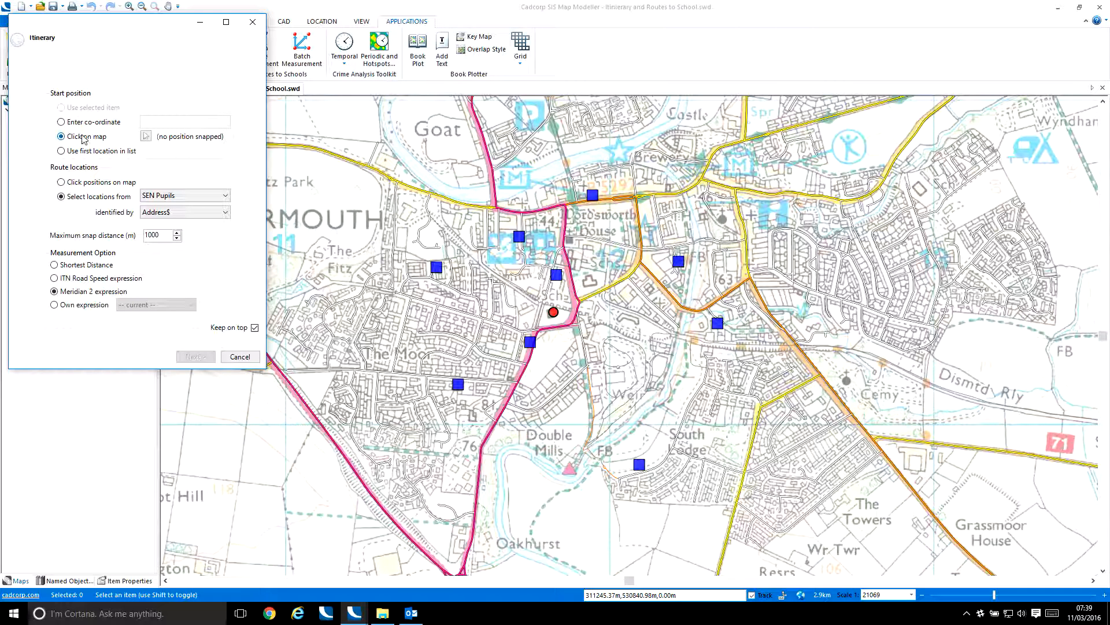
pyautogui.click(146, 136)
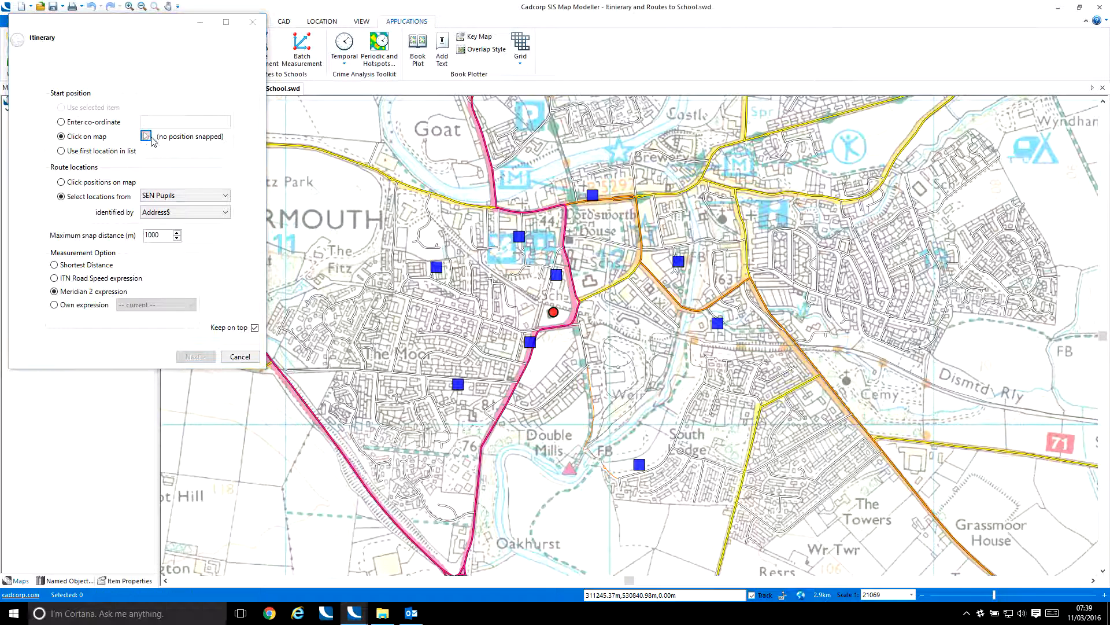
pyautogui.click(549, 303)
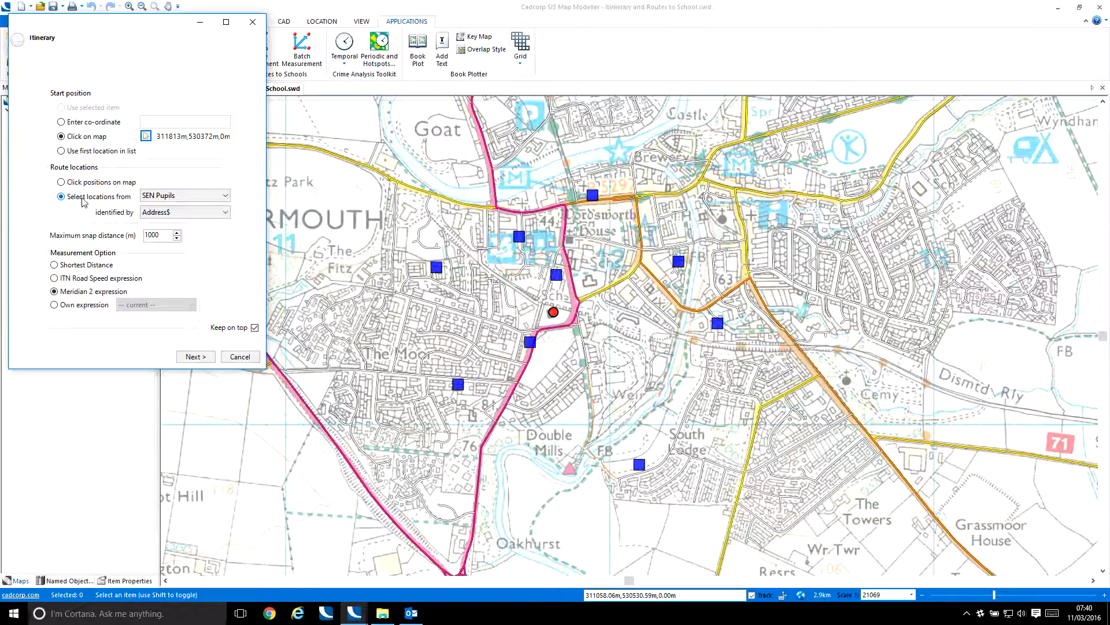
# - Take the route locations from SEN Pupils, measure by the ITN Road Speed expression, and continue to the location selection
pyautogui.click(176, 196)
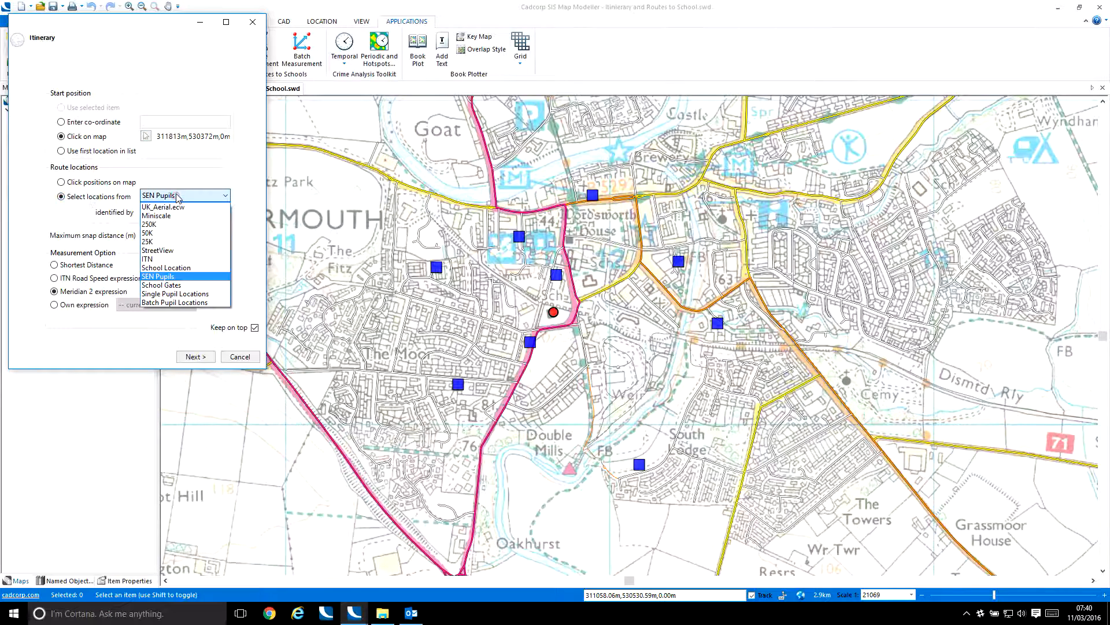
pyautogui.click(177, 278)
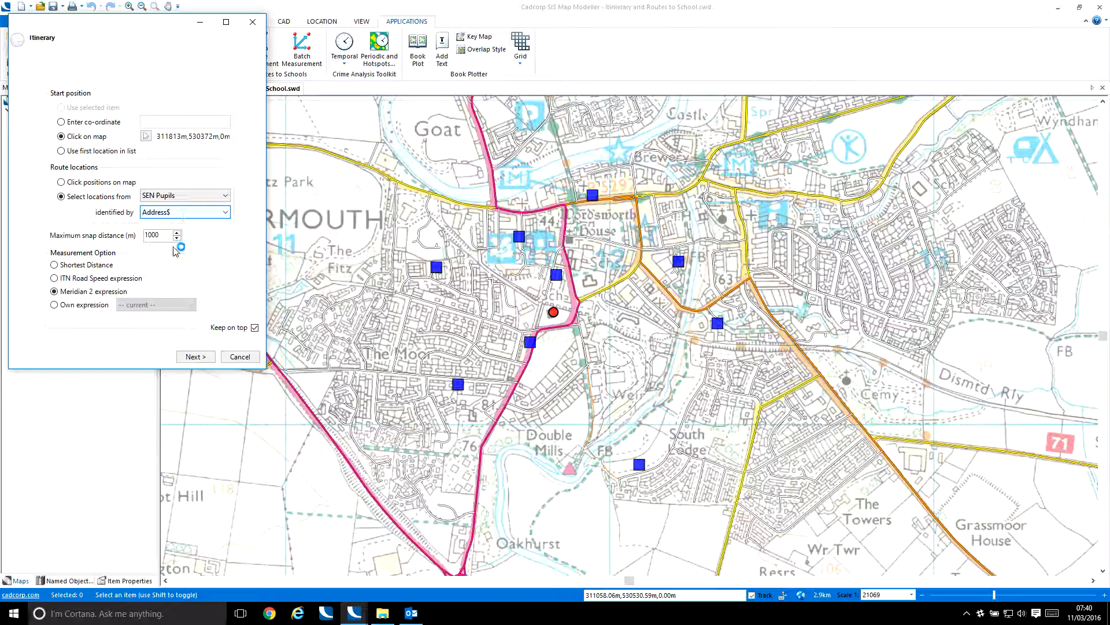
pyautogui.click(115, 279)
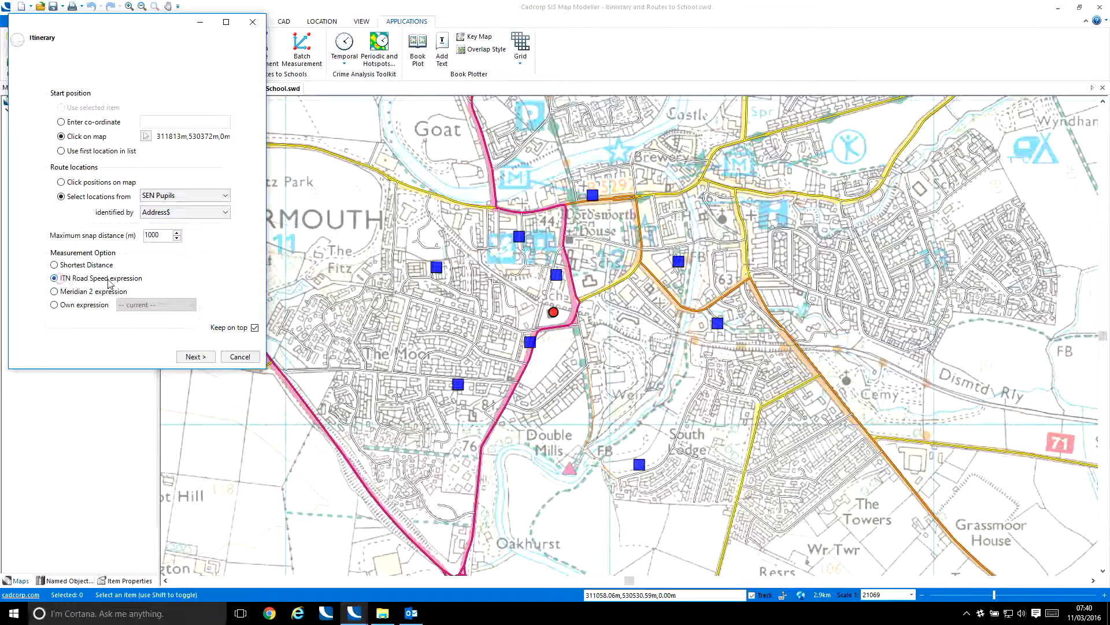
pyautogui.click(63, 278)
pyautogui.click(194, 356)
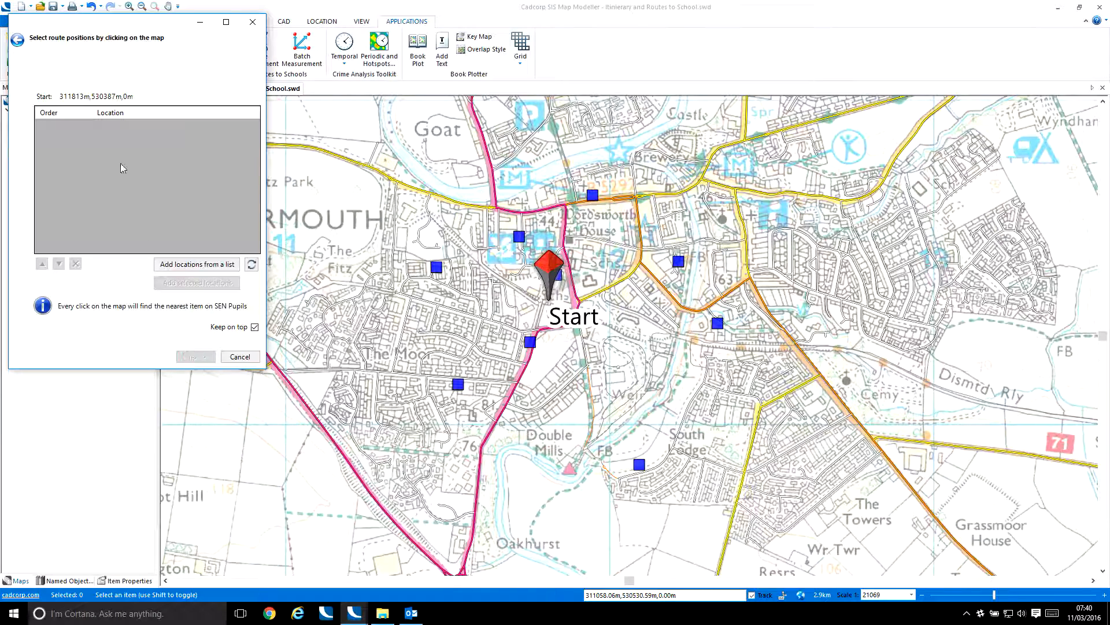
# - Add all nine SEN Pupils addresses from the list as route locations
pyautogui.click(214, 266)
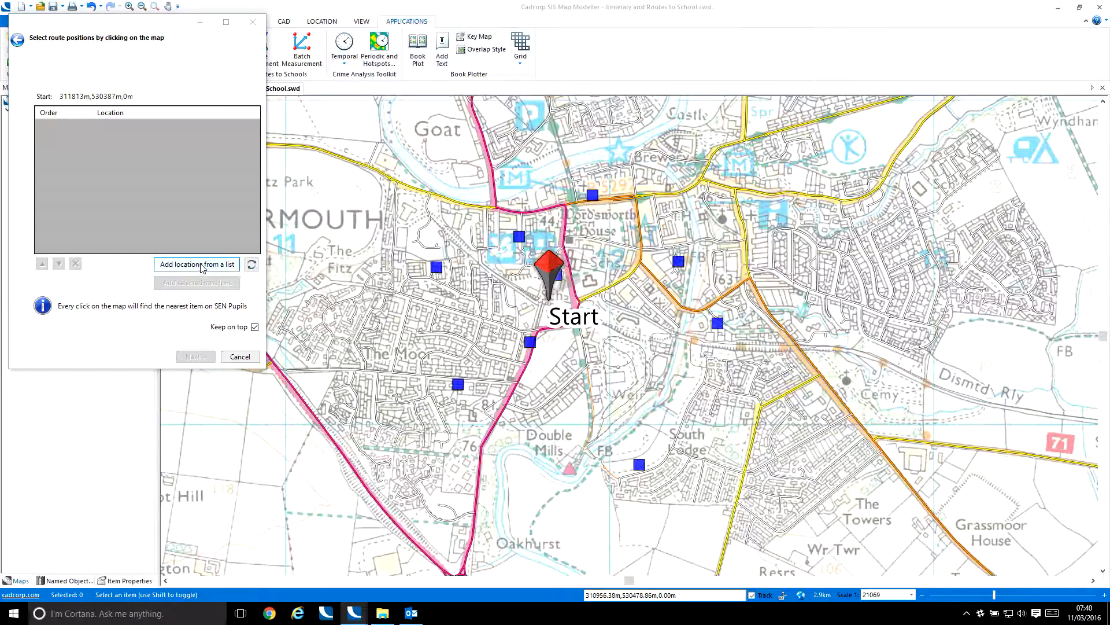
pyautogui.click(67, 152)
pyautogui.click(67, 161)
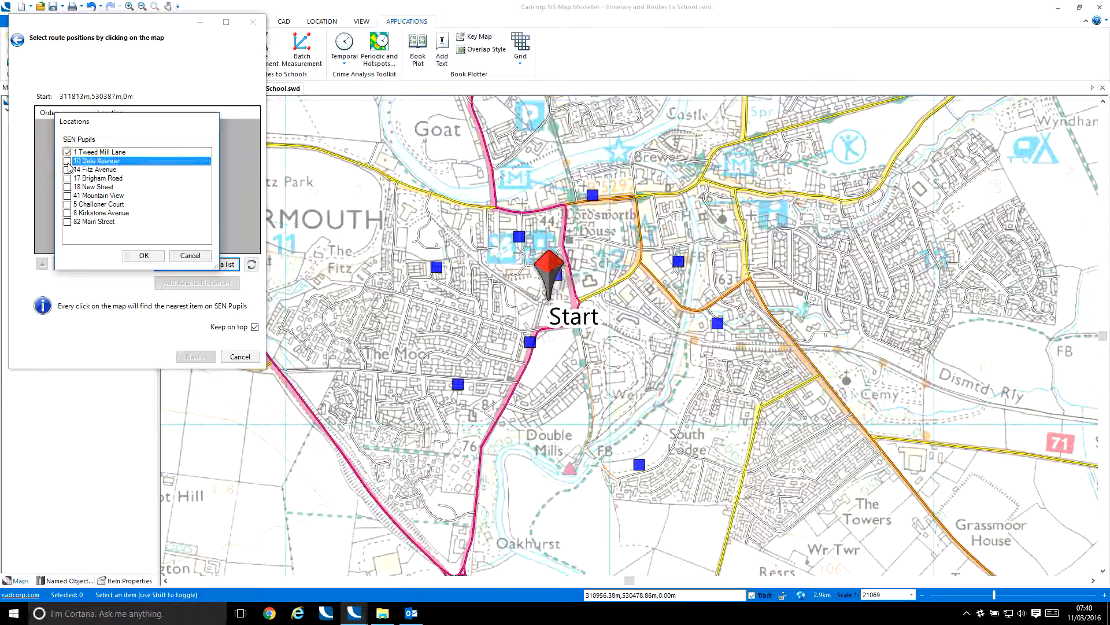
pyautogui.click(67, 169)
pyautogui.click(67, 178)
pyautogui.click(67, 187)
pyautogui.click(67, 195)
pyautogui.click(67, 205)
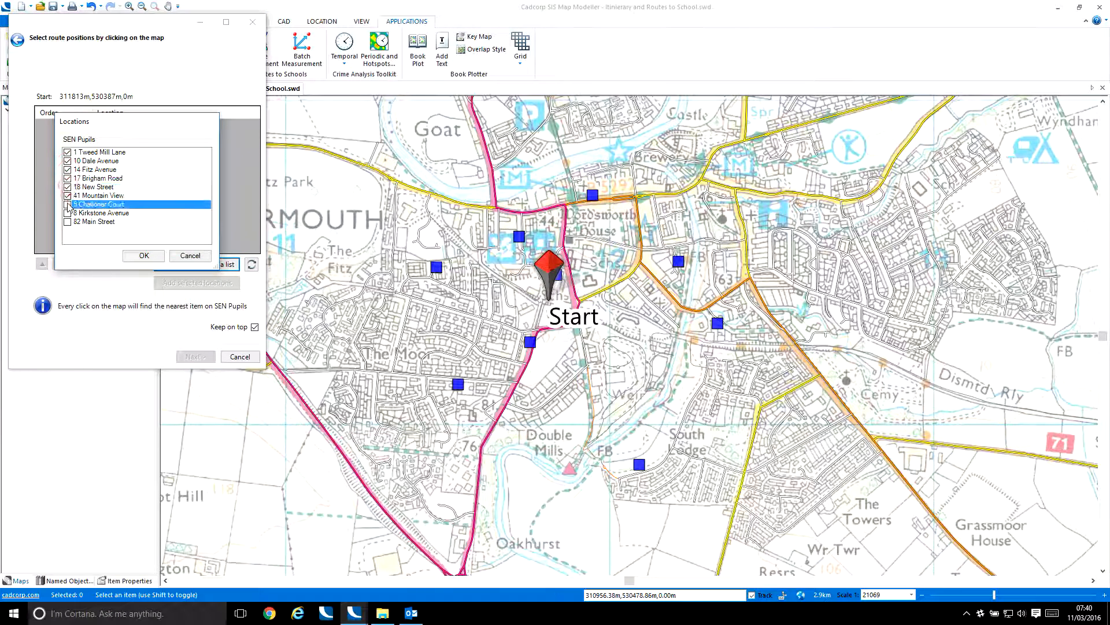
pyautogui.click(67, 212)
pyautogui.click(67, 221)
pyautogui.click(142, 255)
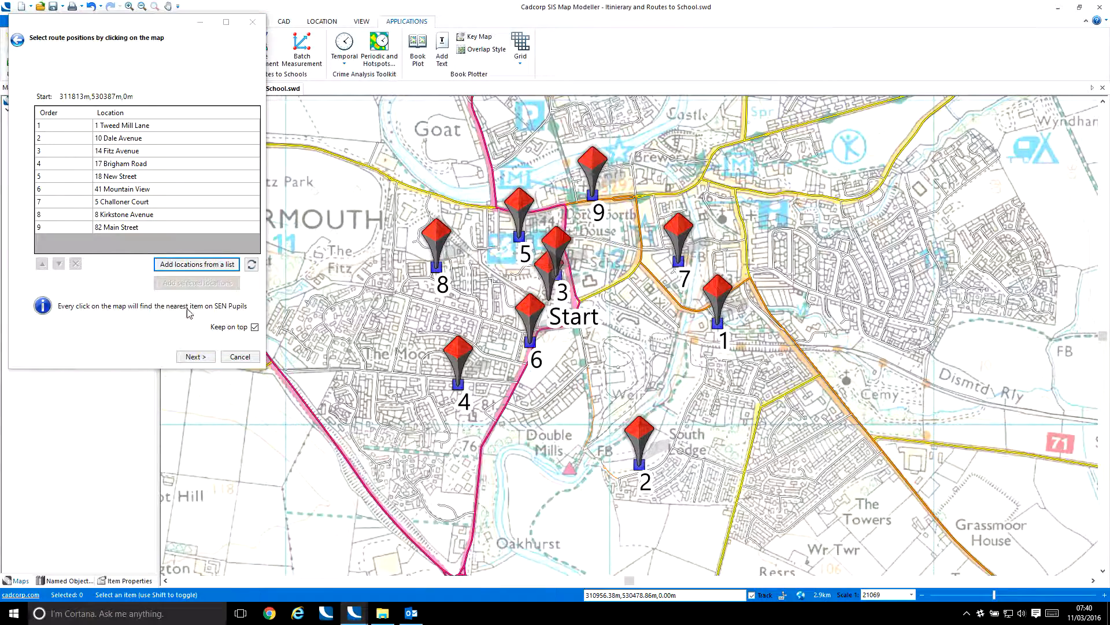
# - Calculate the optimal itinerary order and output the closed route to the map and to Test.csv with directions
pyautogui.click(204, 358)
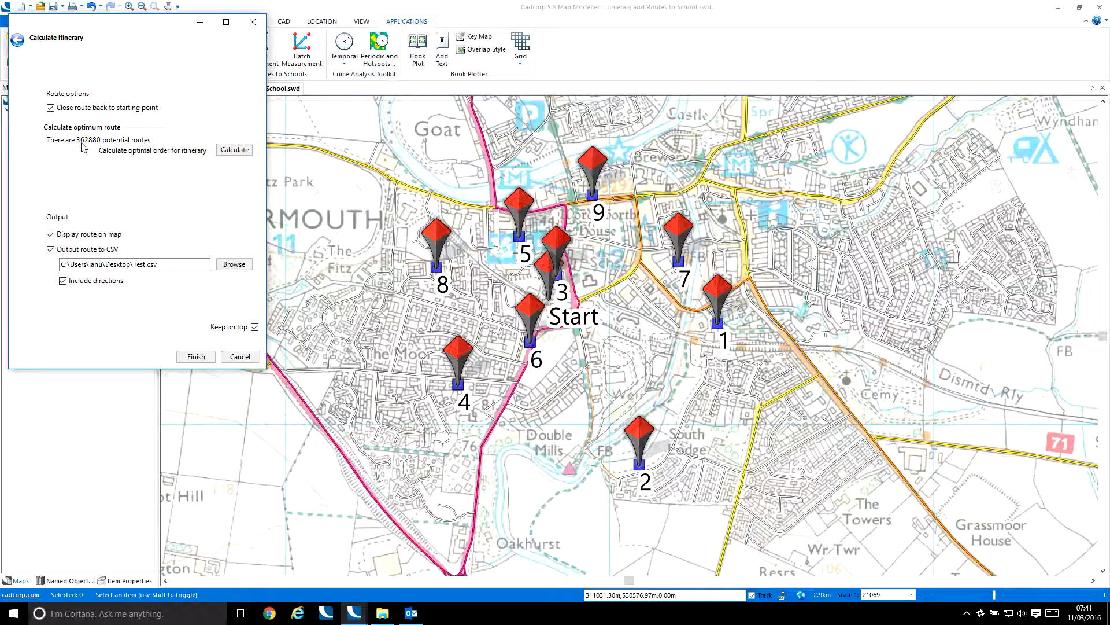
pyautogui.click(236, 150)
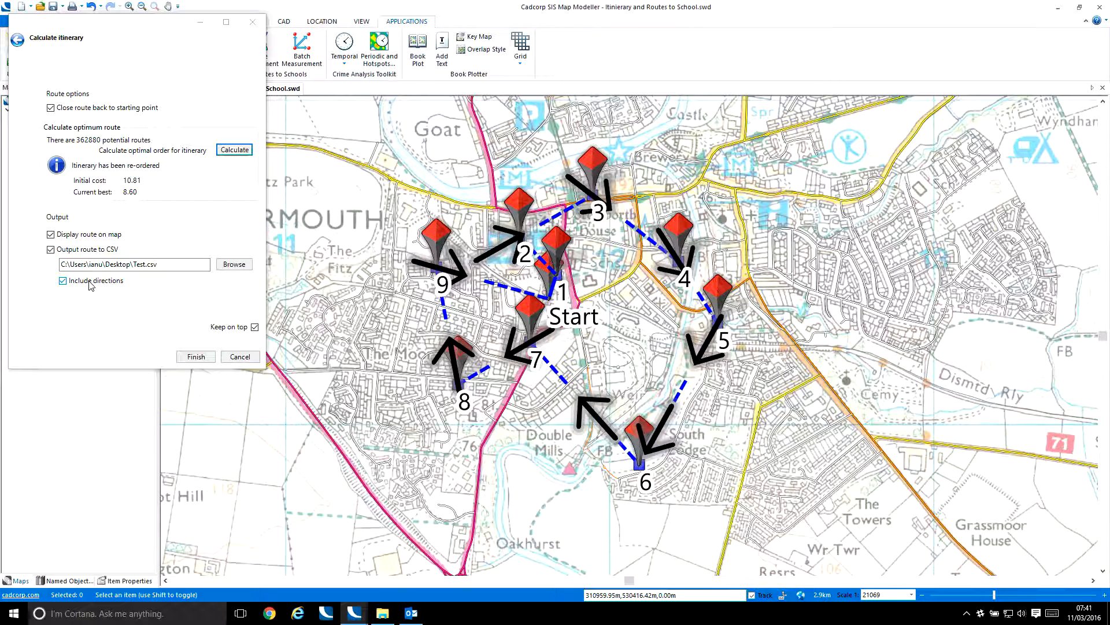
pyautogui.click(199, 361)
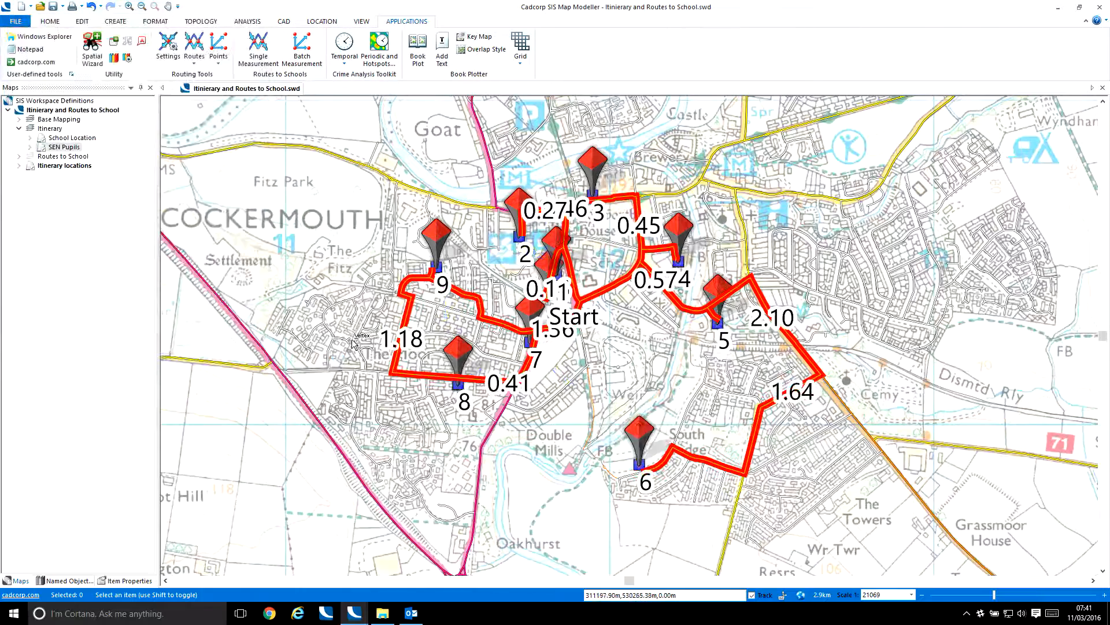
# - Hide the SEN Pupils overlay and inspect the calculated route from the start marker up to stops 2 and 3
pyautogui.click(43, 149)
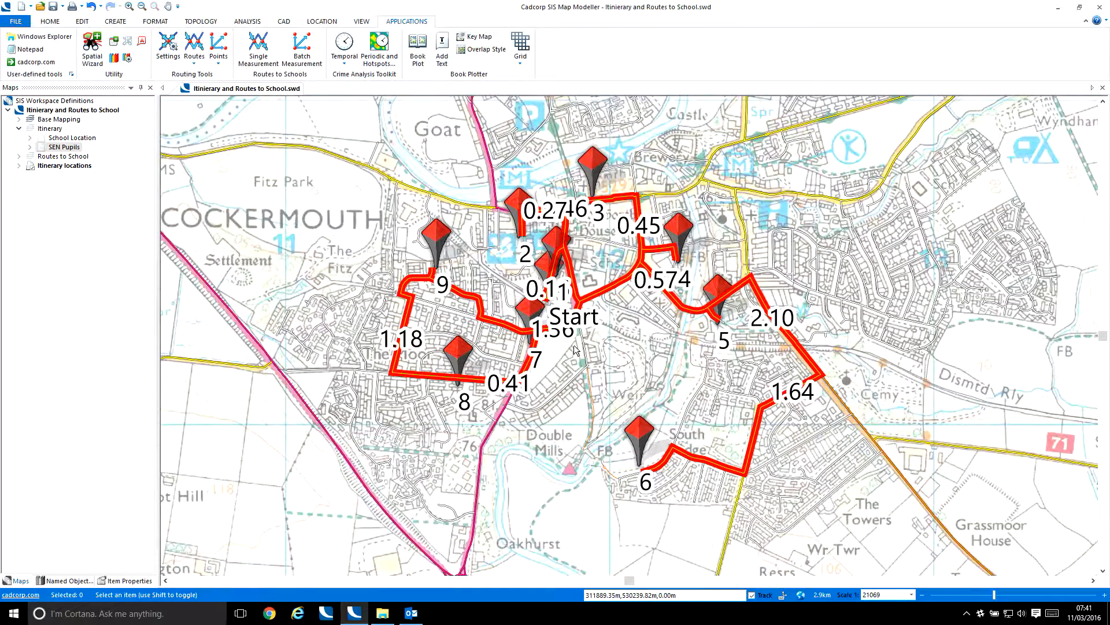
pyautogui.moveTo(573, 310); pyautogui.dragTo(552, 340)
pyautogui.scroll(2, 551, 340)
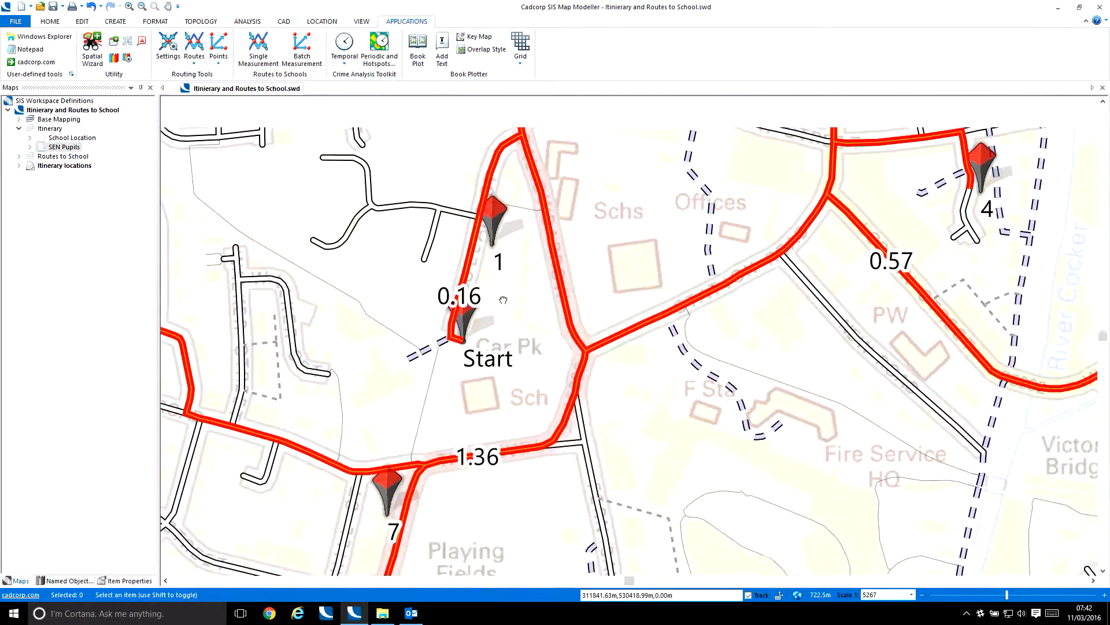
pyautogui.moveTo(508, 264); pyautogui.dragTo(496, 389)
pyautogui.moveTo(526, 225); pyautogui.dragTo(502, 359)
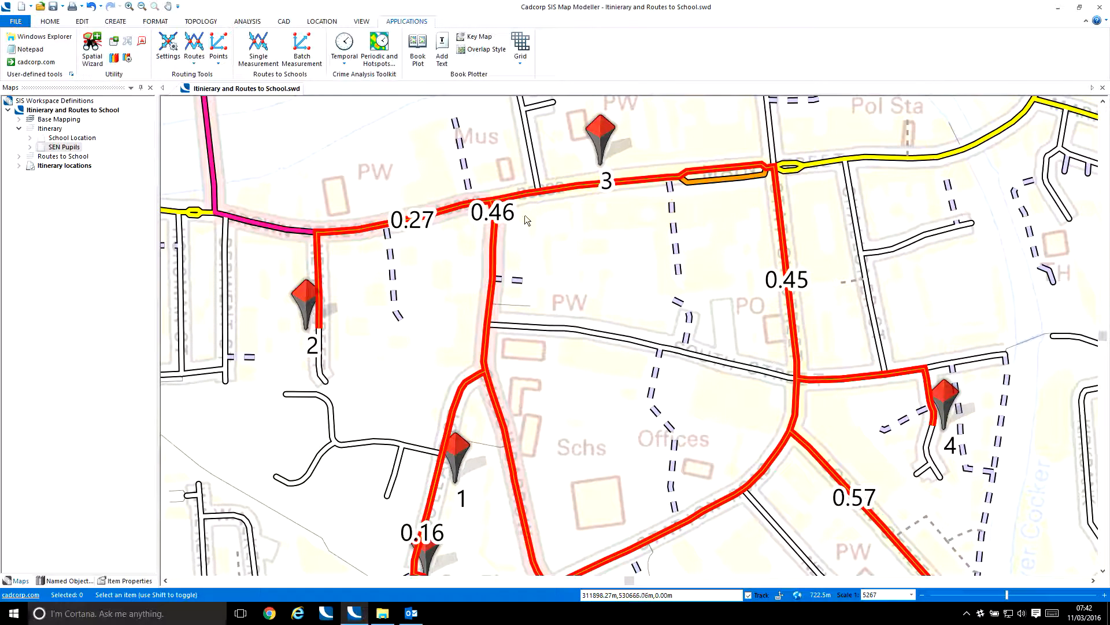
# - Minimise the map and folder windows and open Test.csv from the desktop in Excel
pyautogui.click(1060, 13)
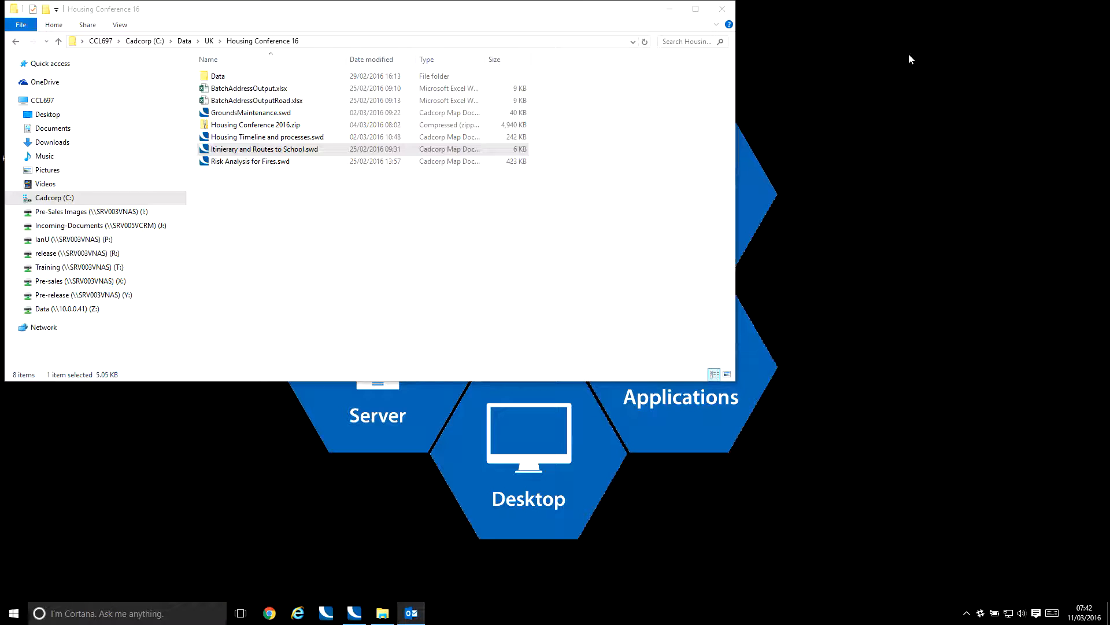
pyautogui.click(677, 14)
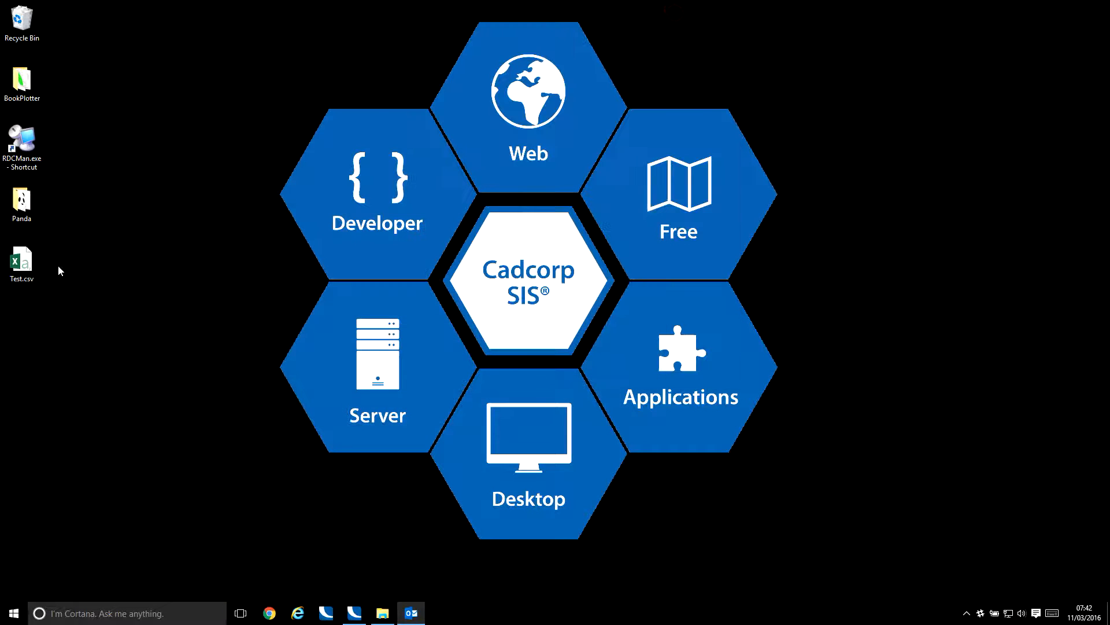
pyautogui.doubleClick(29, 264)
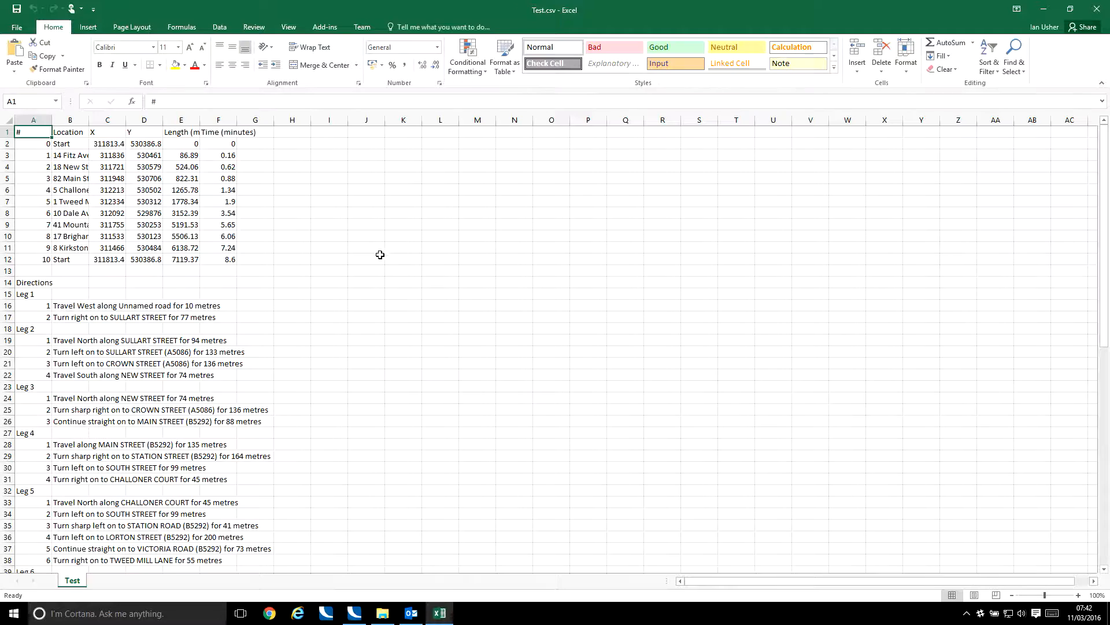
# - Review the stop table and the leg-by-leg directions in Test.csv, and close the file
pyautogui.click(39, 144)
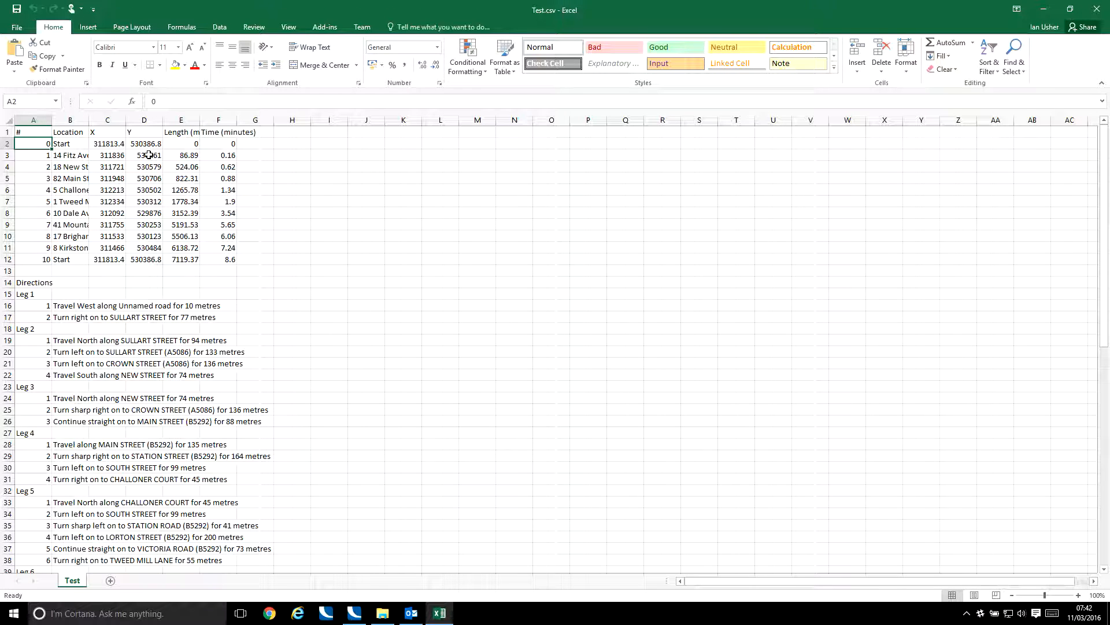
pyautogui.click(147, 305)
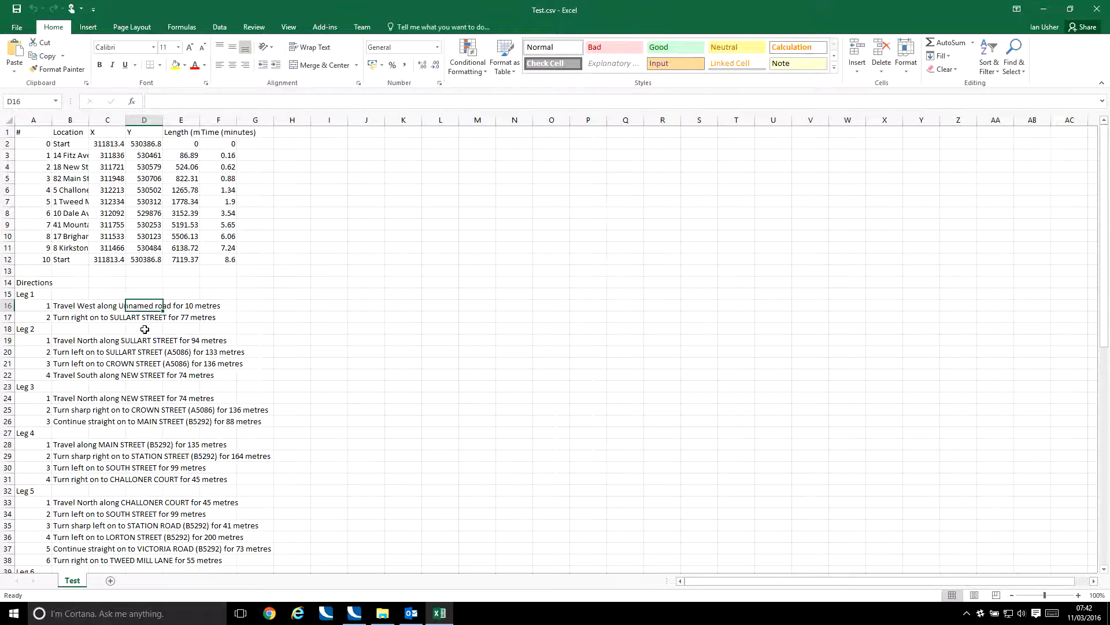
pyautogui.scroll(-5, 145, 324)
pyautogui.scroll(-10, 145, 329)
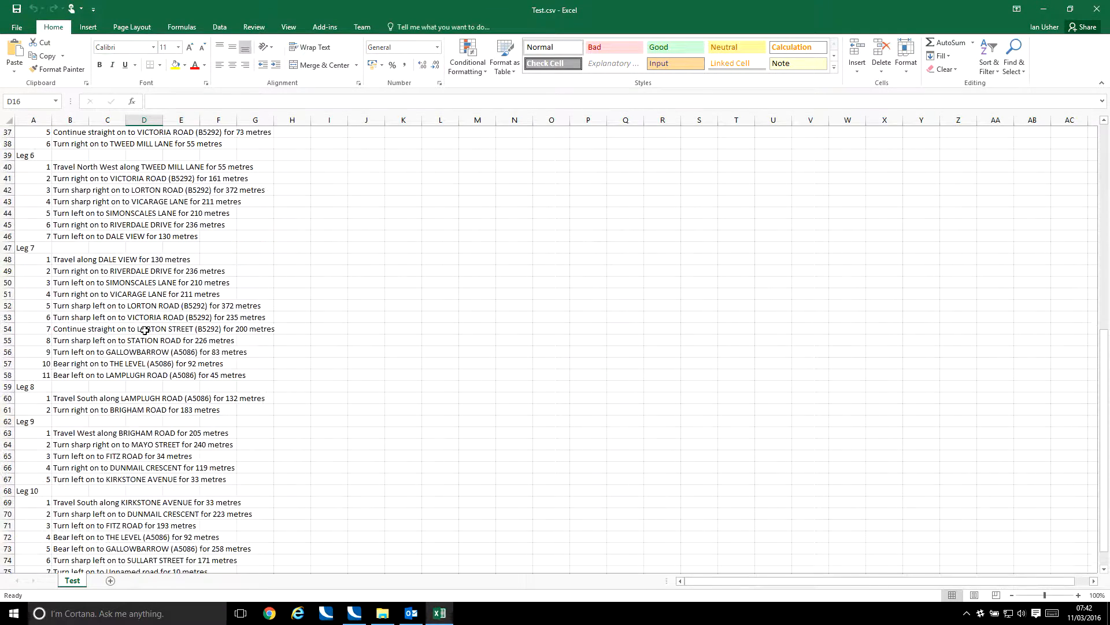
pyautogui.scroll(6, 145, 330)
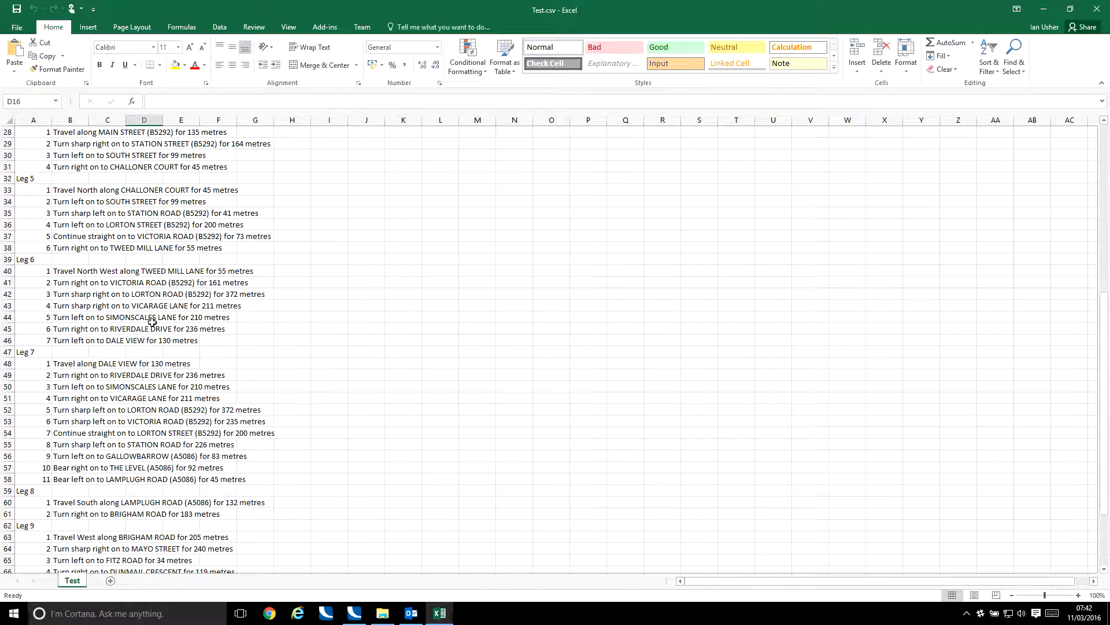
pyautogui.click(1097, 12)
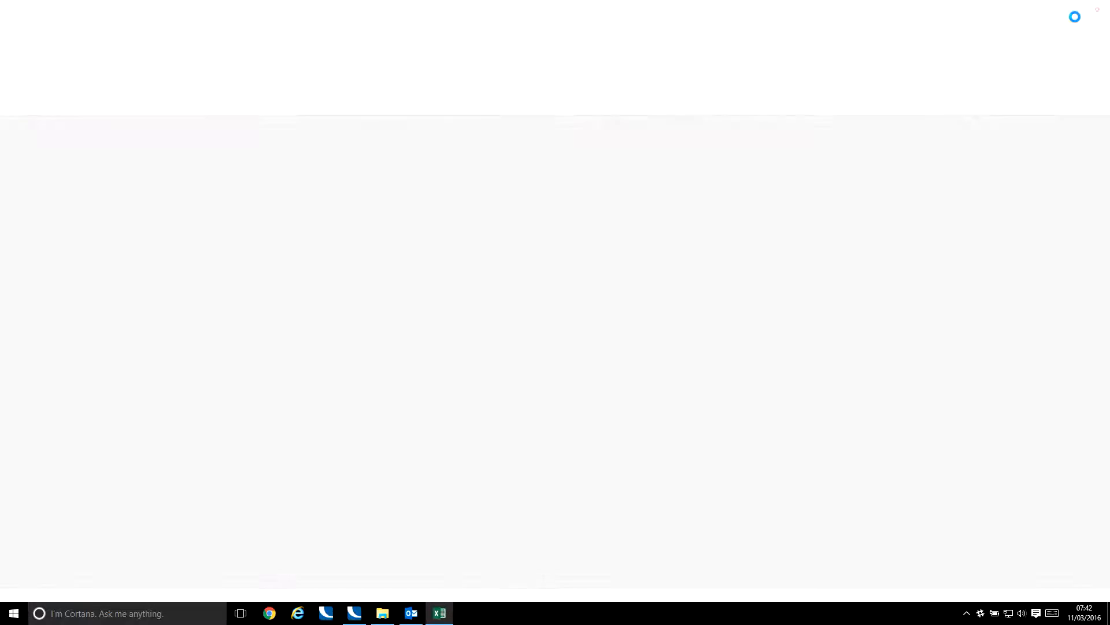